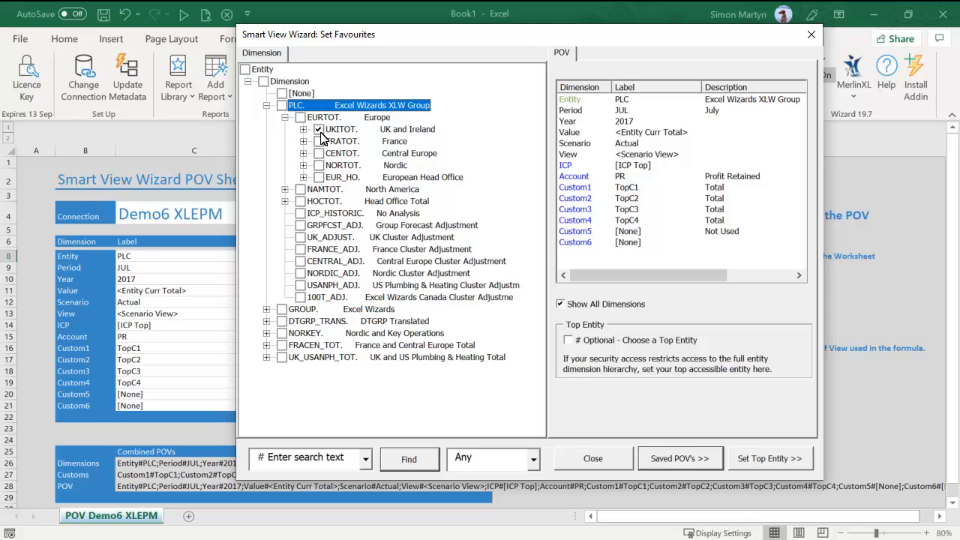
- Mark France, Central Europe, Nordic, Europe and PLC Excel Wizards XLW Group as Entity favourites
{"action": "left_click", "coordinate": [321, 141]}
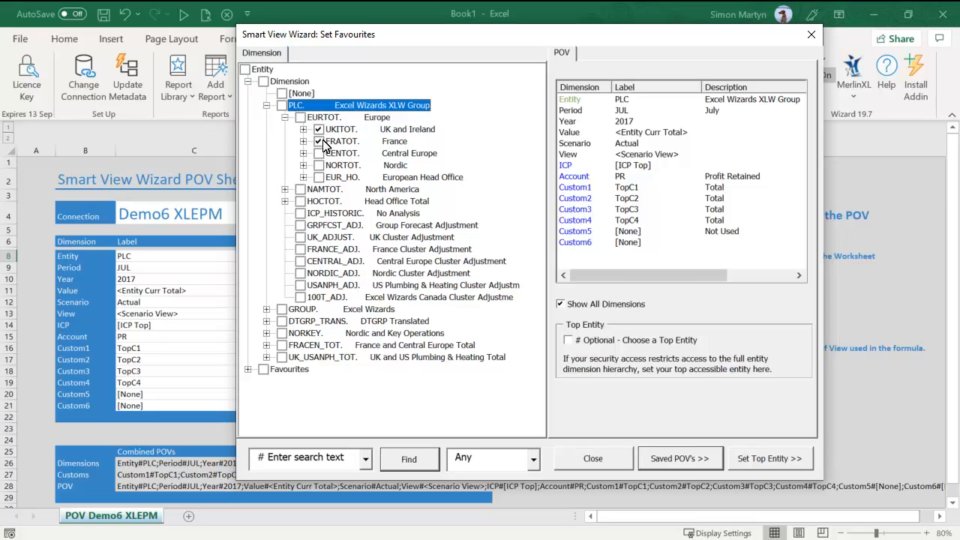
{"action": "left_click", "coordinate": [319, 153]}
{"action": "left_click", "coordinate": [319, 165]}
{"action": "left_click", "coordinate": [300, 117]}
{"action": "left_click", "coordinate": [282, 106]}
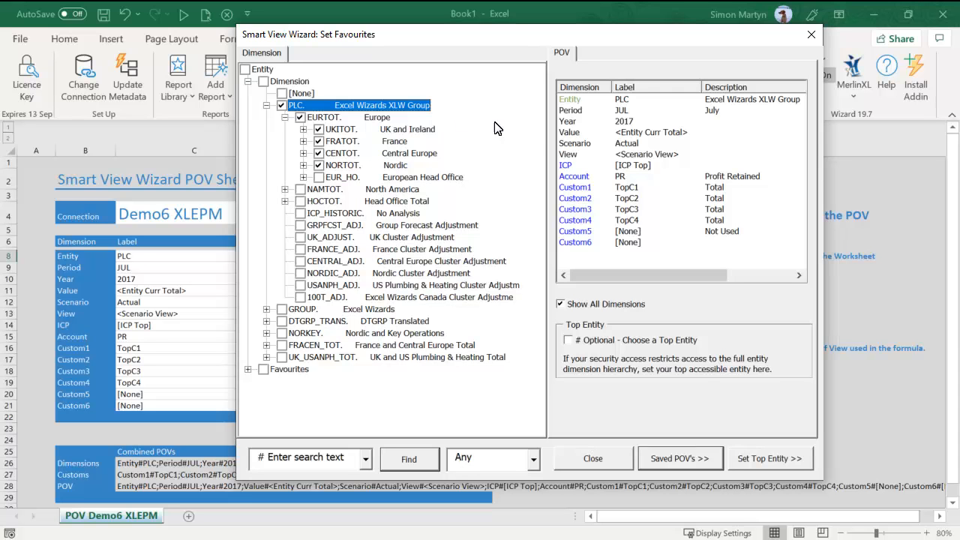
- Mark Revenue, Gross Profit, Profit Retained, Net Assets and Net Funding as Account favourites and finish setting favourites
{"action": "left_click", "coordinate": [578, 178]}
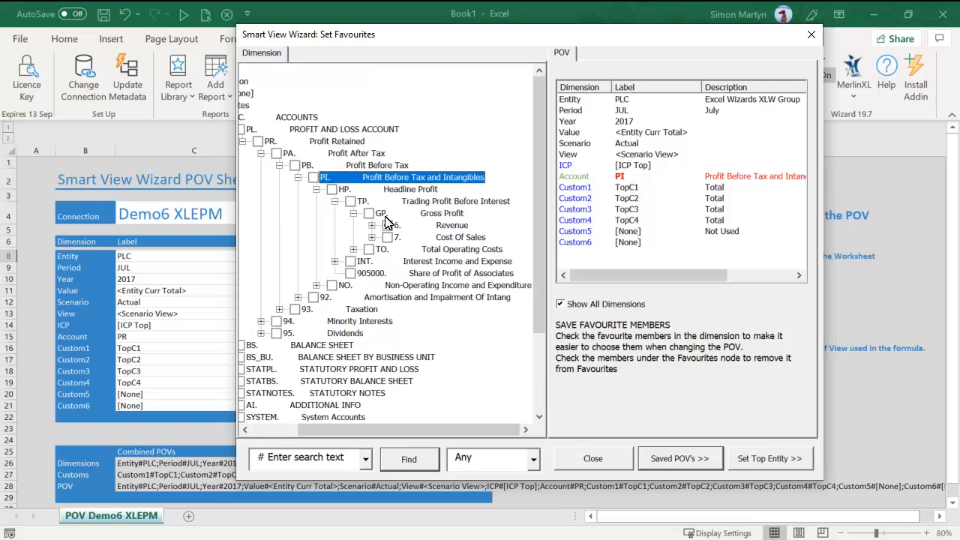
{"action": "left_click", "coordinate": [387, 225]}
{"action": "left_click", "coordinate": [368, 213]}
{"action": "left_click", "coordinate": [257, 141]}
{"action": "left_click", "coordinate": [242, 346]}
{"action": "left_click", "coordinate": [258, 357]}
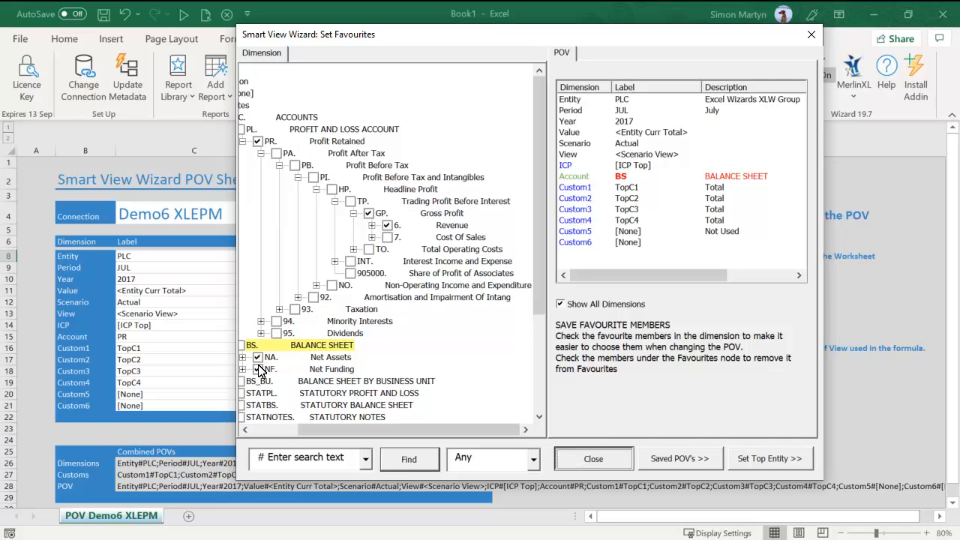
{"action": "left_click", "coordinate": [258, 369]}
{"action": "left_click", "coordinate": [593, 459]}
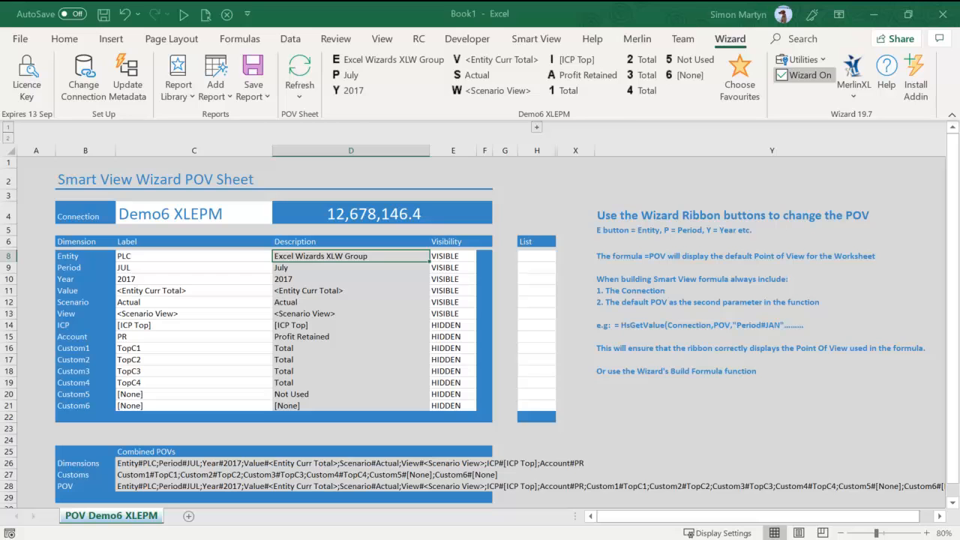
- Review the Entity and Account favourites in the point of view settings and update the workbook without changing any member
{"action": "left_click", "coordinate": [351, 63]}
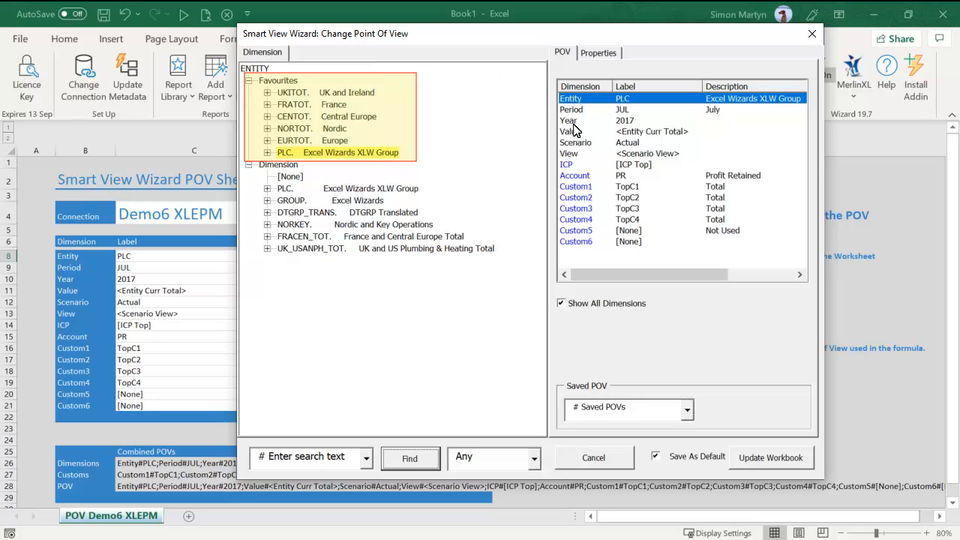
{"action": "left_click", "coordinate": [577, 175]}
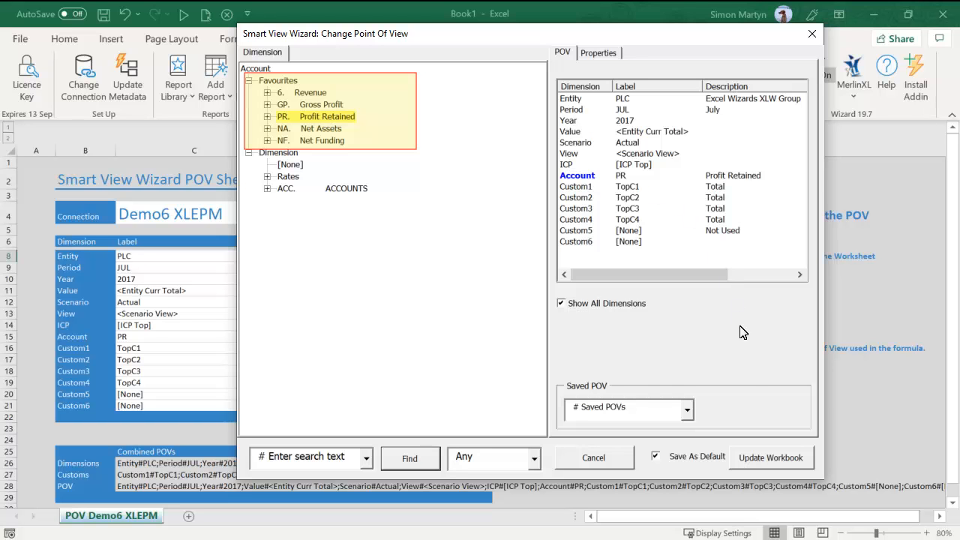
{"action": "left_click", "coordinate": [754, 463]}
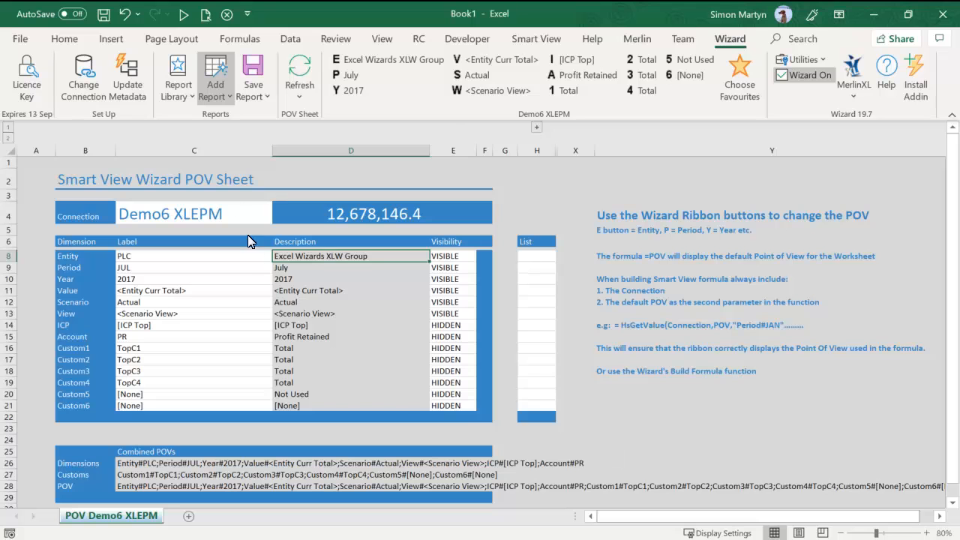
- Start a Quick Report and assign Profit Retained (PR) from the profit and loss account as the Profit key account
{"action": "left_click", "coordinate": [222, 88]}
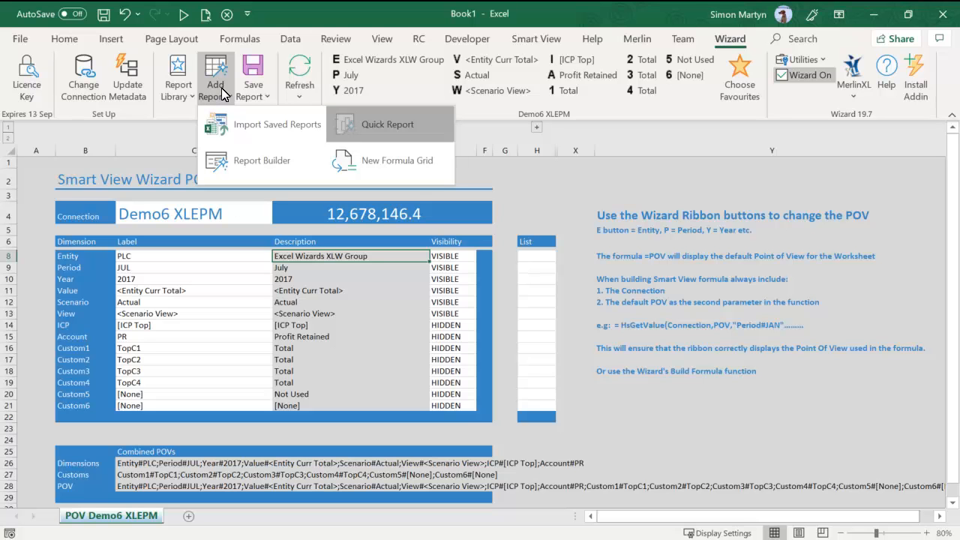
{"action": "left_click", "coordinate": [355, 128]}
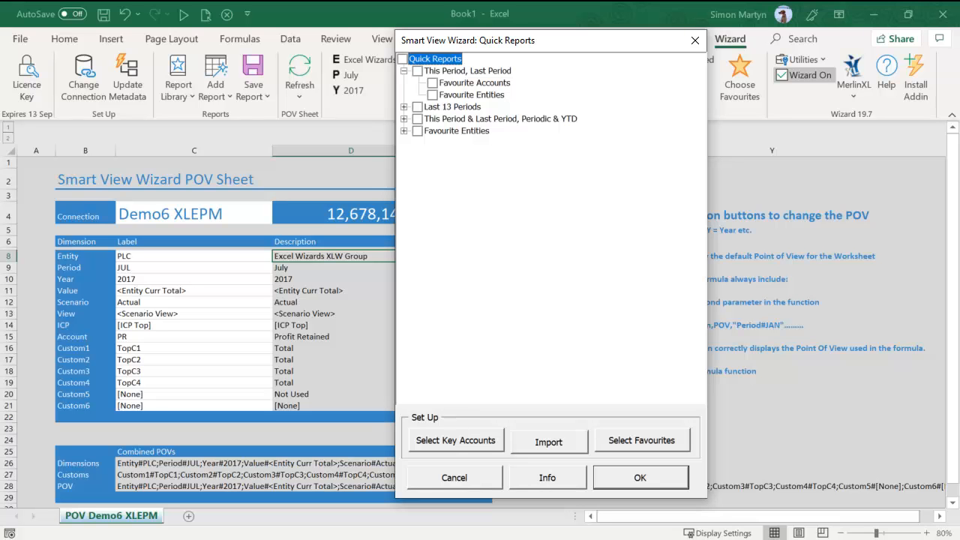
{"action": "key", "text": "Tab"}
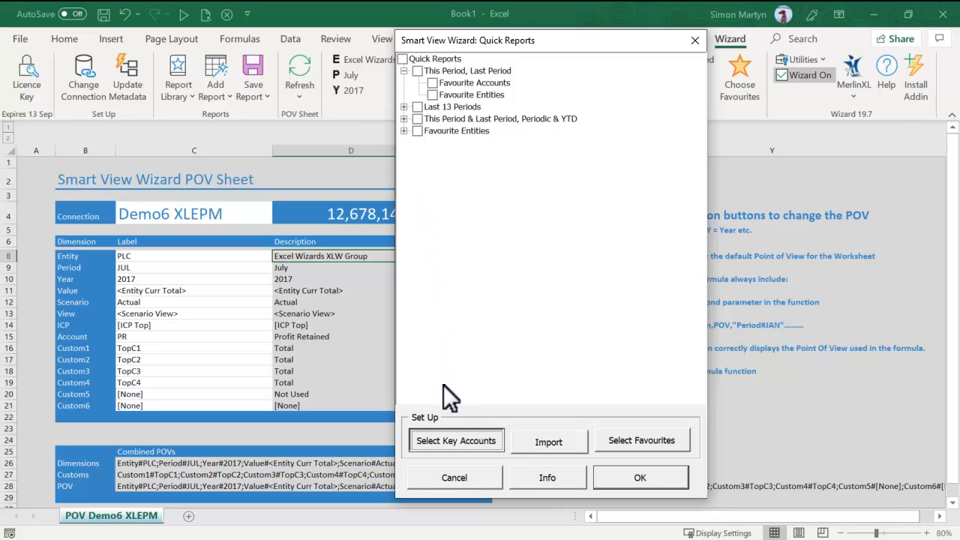
{"action": "left_click", "coordinate": [444, 435]}
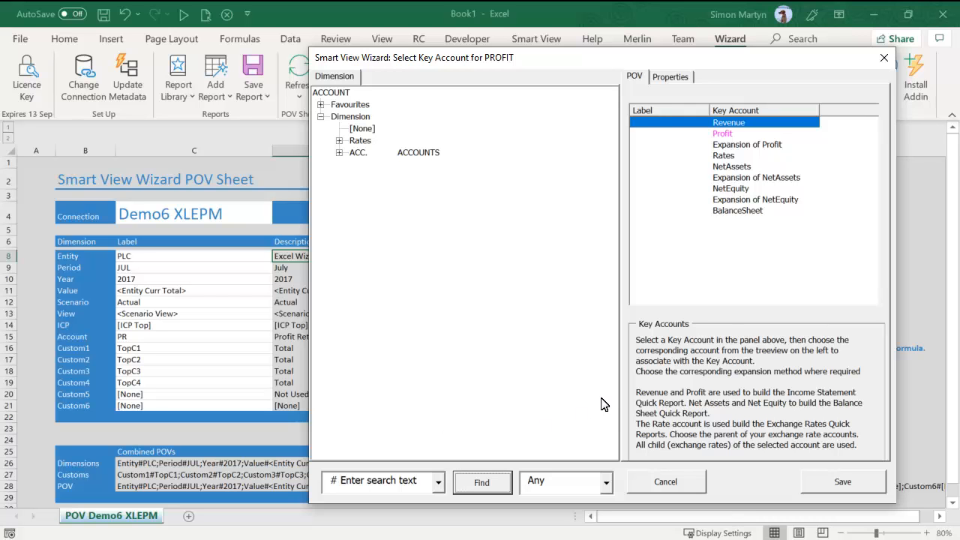
{"action": "left_click", "coordinate": [721, 134]}
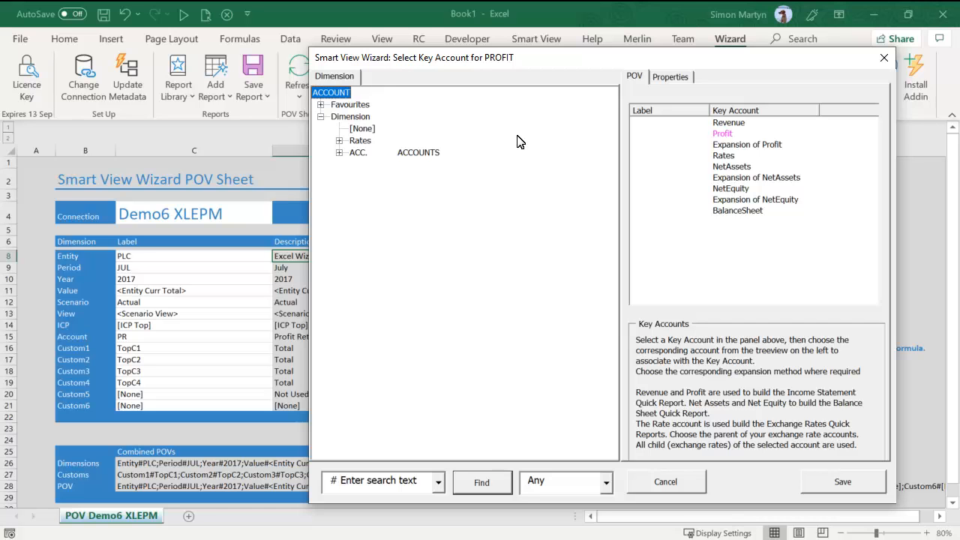
{"action": "double_click", "coordinate": [363, 155]}
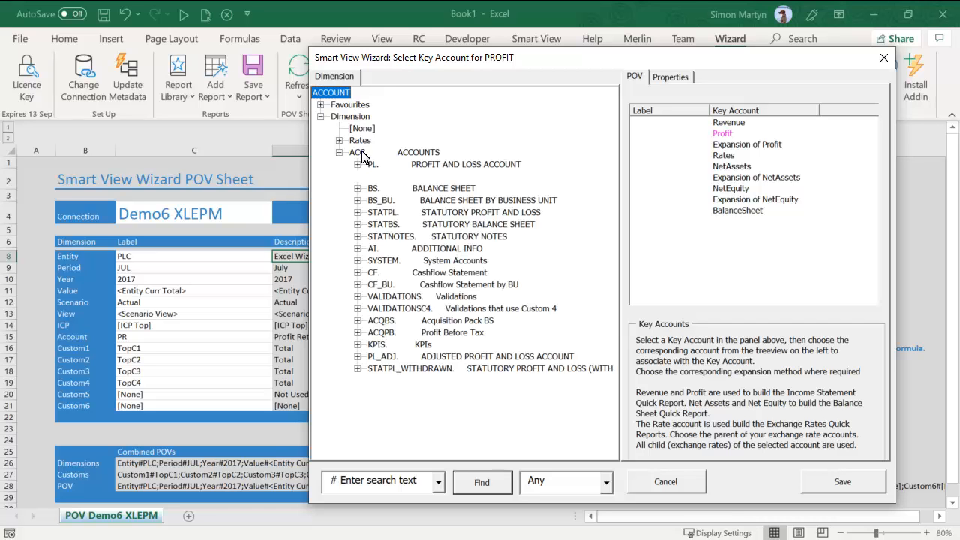
{"action": "left_click", "coordinate": [373, 177]}
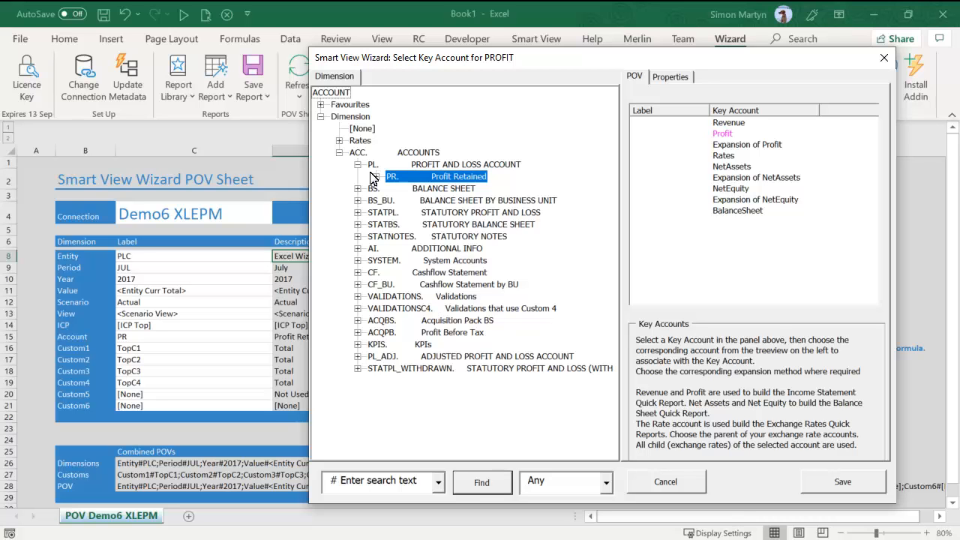
{"action": "double_click", "coordinate": [398, 177]}
- Assign account 6 Revenue to the Revenue key account and set the Expansion of Profit to Upper Descendants
{"action": "left_click", "coordinate": [669, 123]}
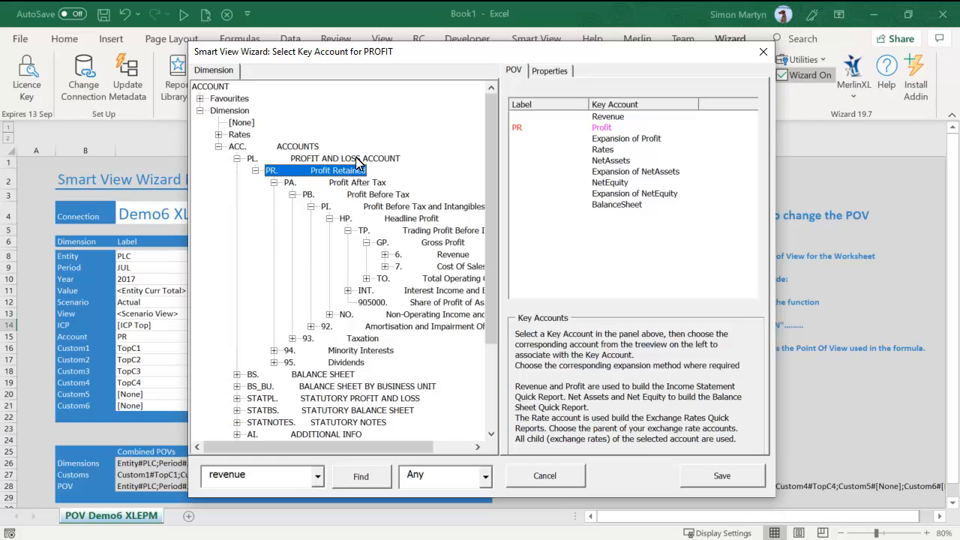
{"action": "left_click", "coordinate": [394, 258]}
{"action": "left_click", "coordinate": [609, 141]}
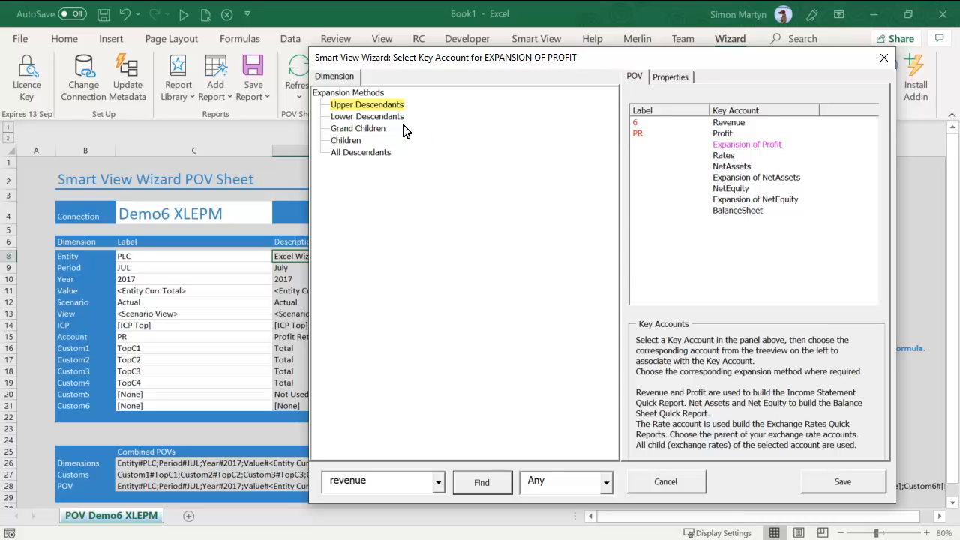
{"action": "double_click", "coordinate": [373, 107]}
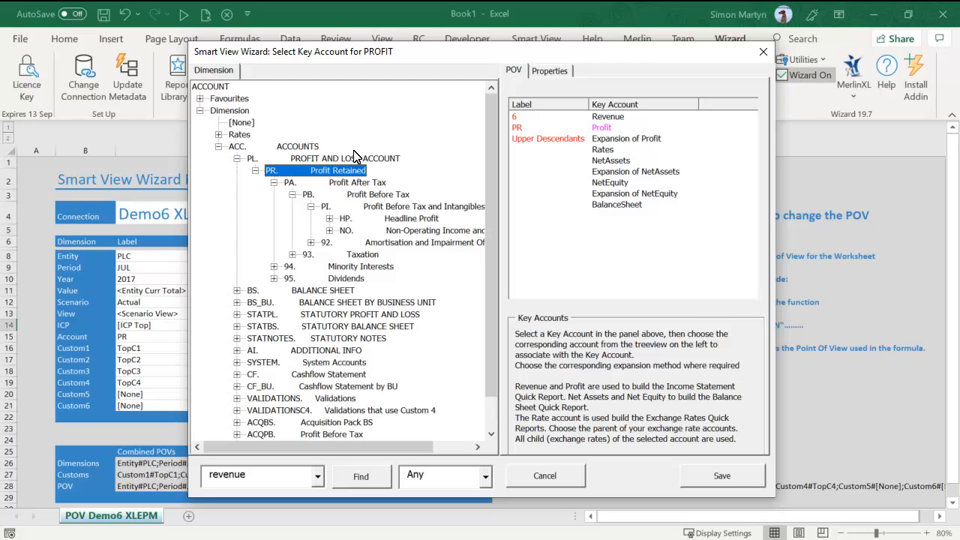
- Examine the hierarchy under Profit Retained by expanding Headline Profit and Trading Profit Before Interest down to Revenue
{"action": "left_click", "coordinate": [329, 218]}
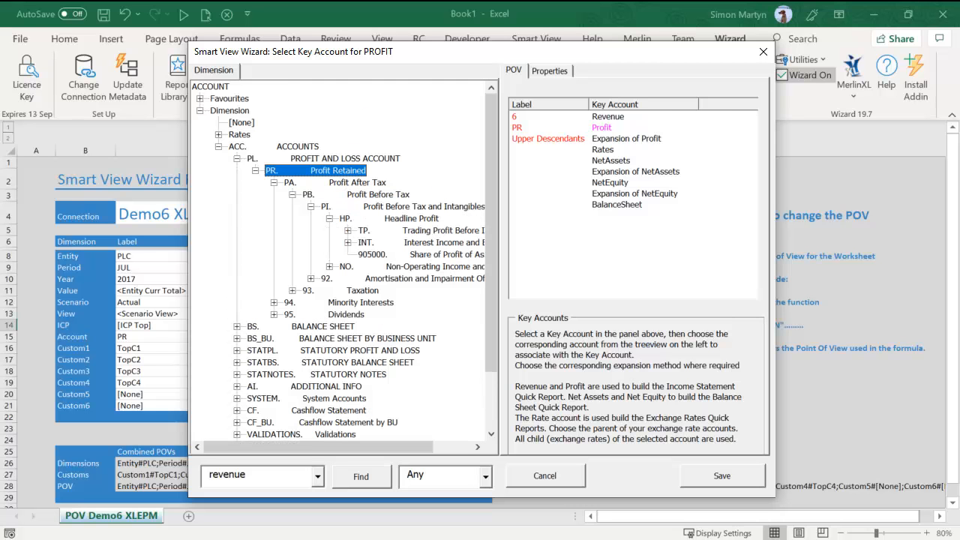
{"action": "left_click", "coordinate": [348, 230]}
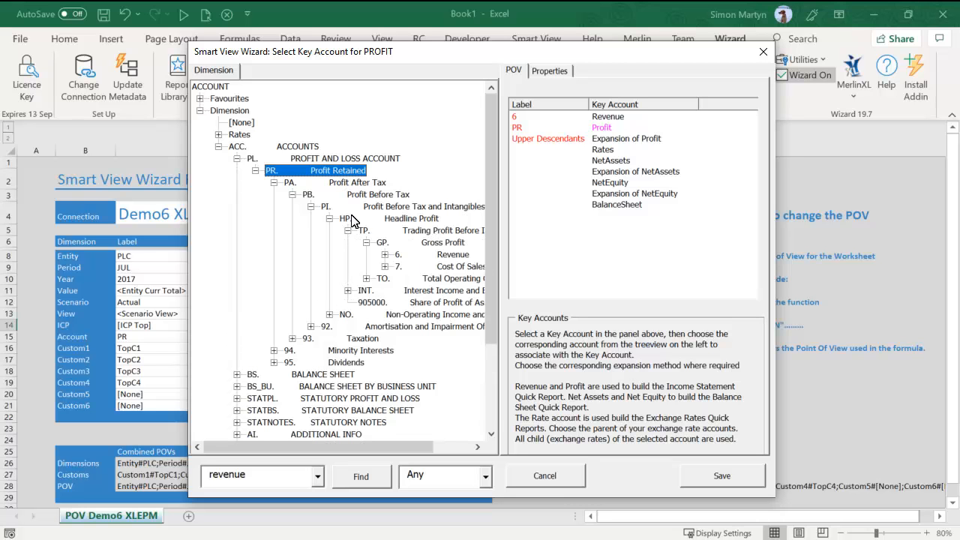
{"action": "left_click", "coordinate": [396, 256]}
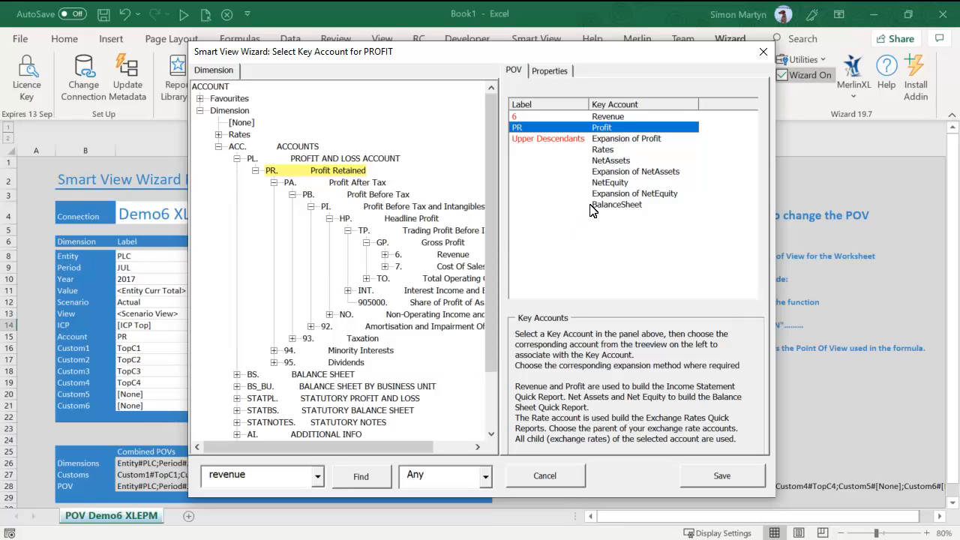
- Assign Net Assets (NA) to the NetAssets key account and set its expansion to Grand Children
{"action": "left_click", "coordinate": [606, 161]}
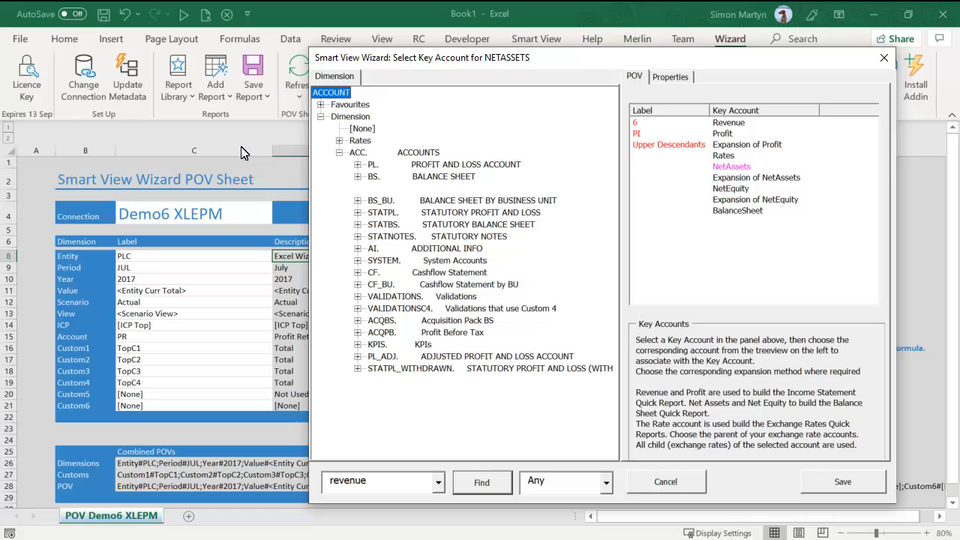
{"action": "left_click", "coordinate": [358, 176]}
{"action": "double_click", "coordinate": [418, 189]}
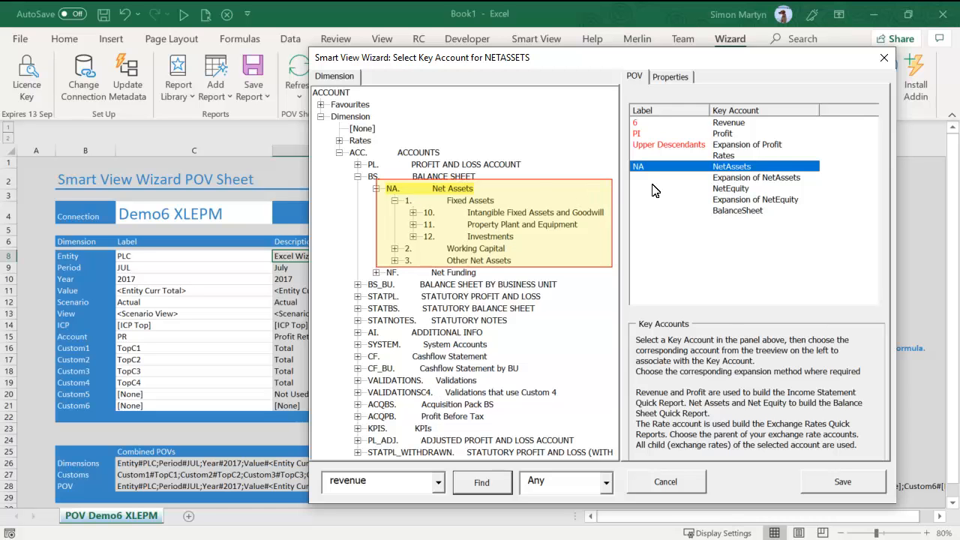
{"action": "left_click", "coordinate": [736, 177]}
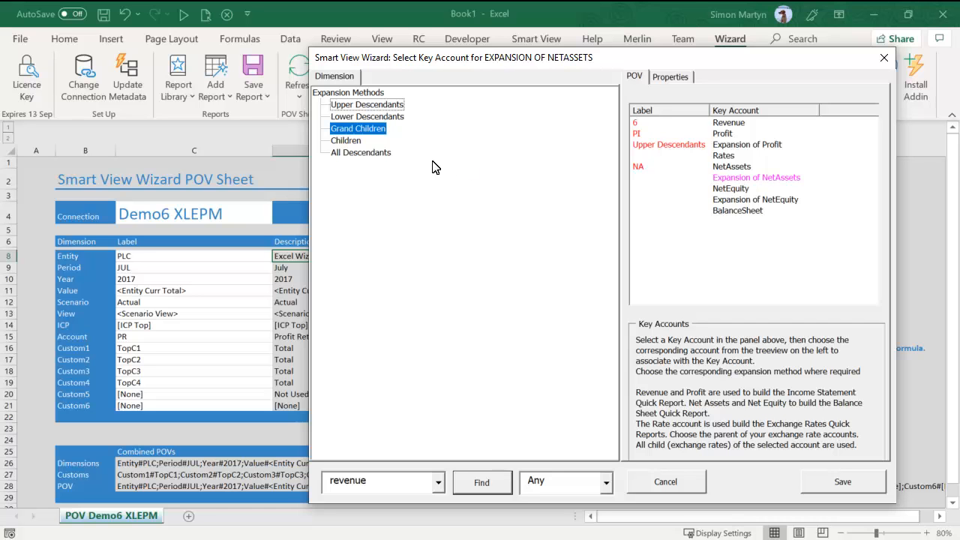
{"action": "double_click", "coordinate": [359, 129]}
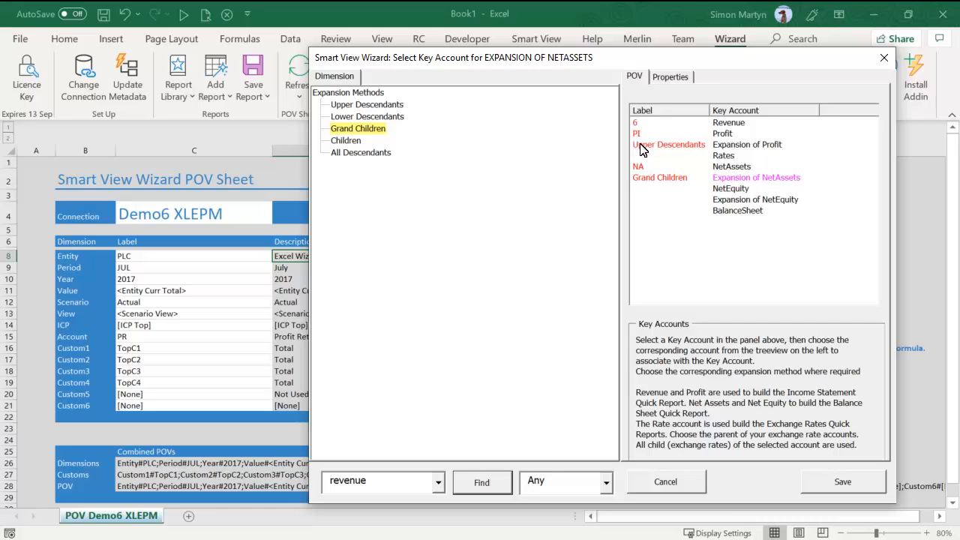
- Assign Net Funding (NF) to the NetEquity key account with Children expansion, and BALANCE SHEET (BS) to the BalanceSheet key account
{"action": "left_click", "coordinate": [729, 189]}
{"action": "left_click", "coordinate": [350, 155]}
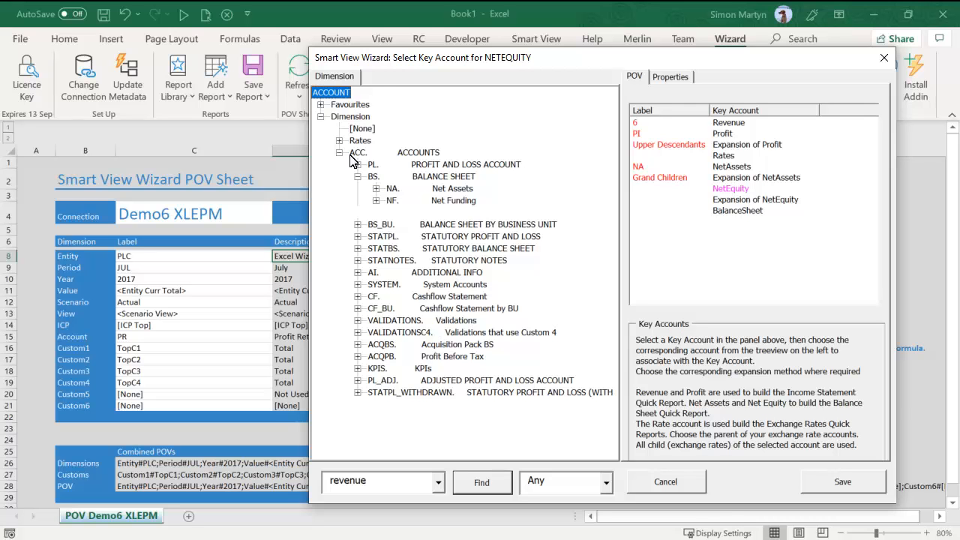
{"action": "double_click", "coordinate": [444, 200]}
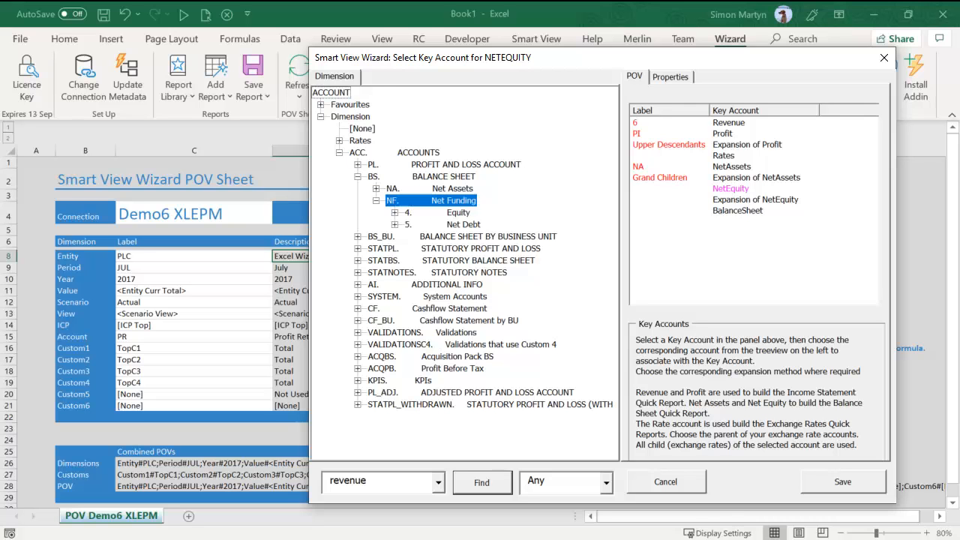
{"action": "left_click", "coordinate": [727, 201]}
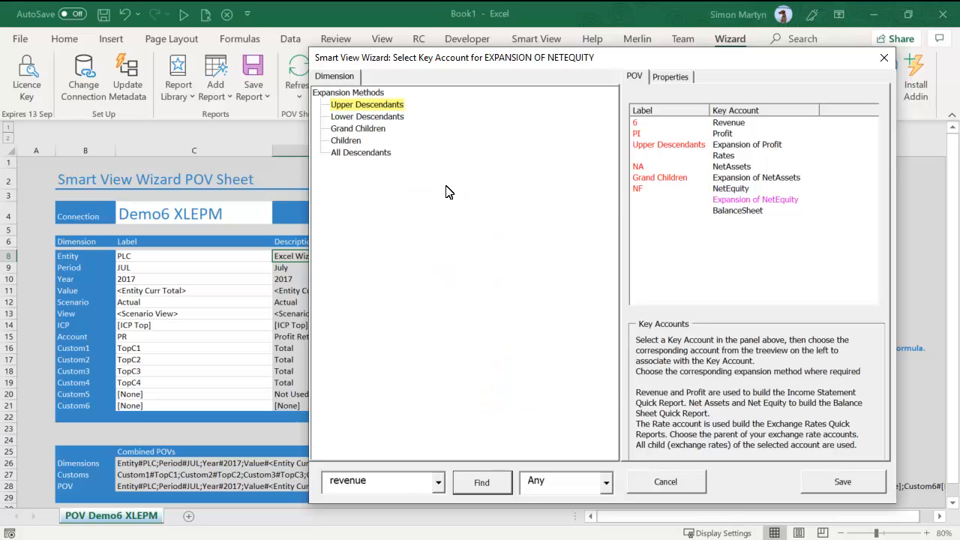
{"action": "left_click", "coordinate": [354, 144]}
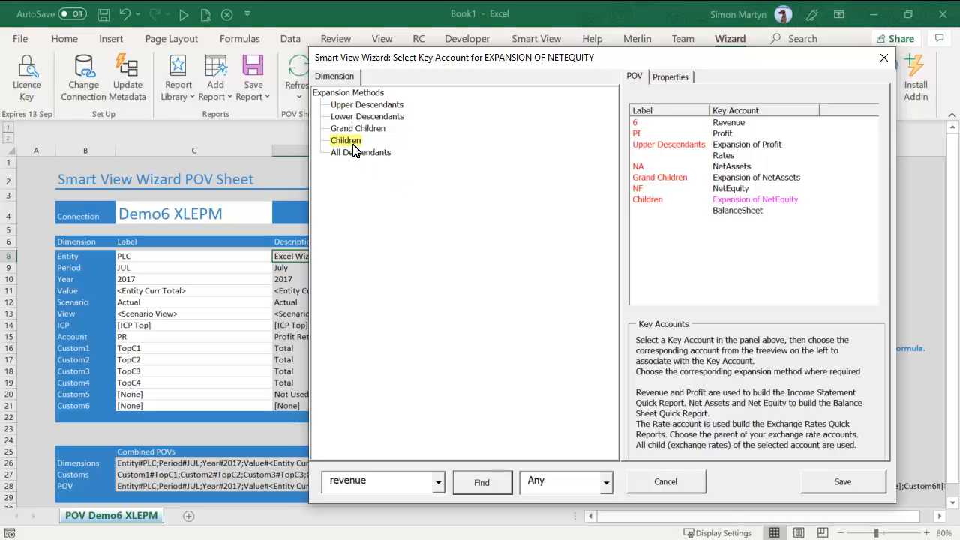
{"action": "left_click", "coordinate": [738, 210]}
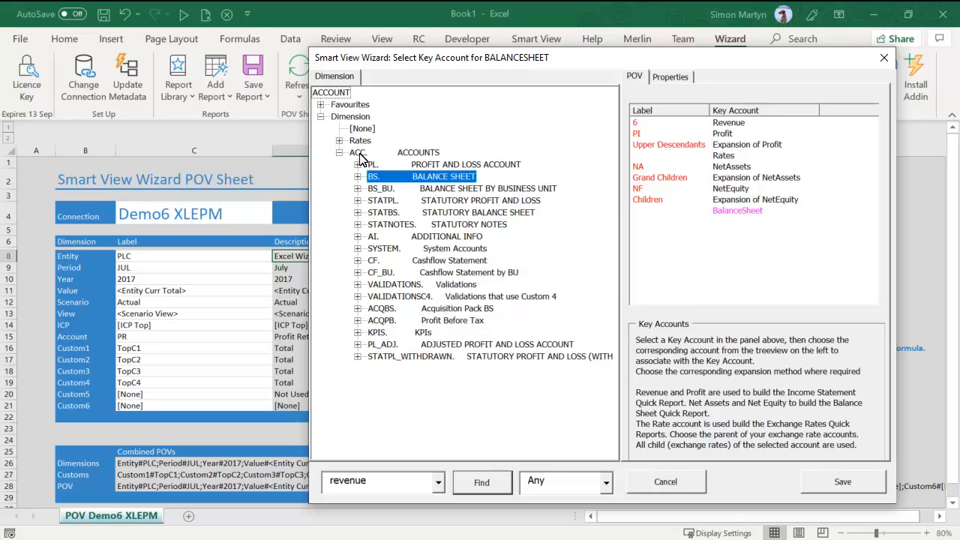
{"action": "left_click", "coordinate": [395, 180]}
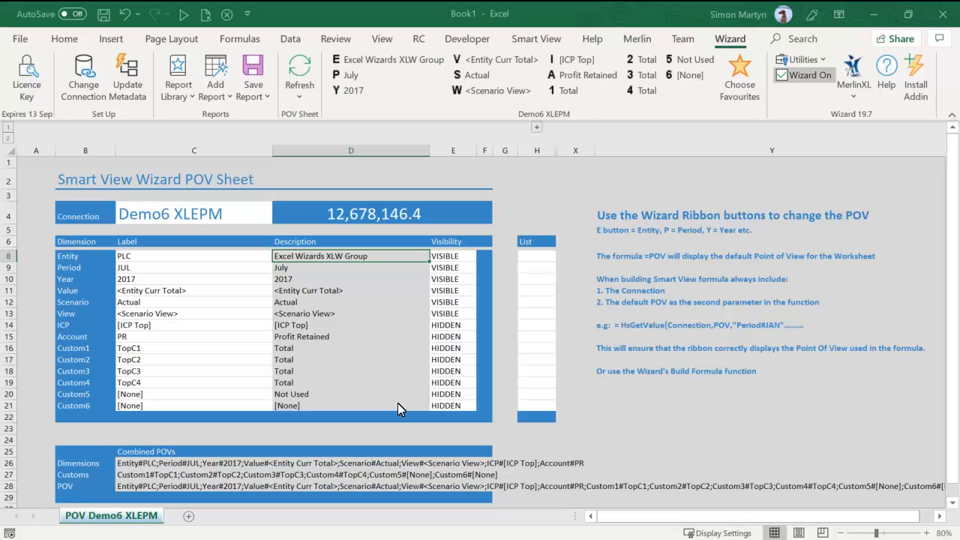
- Add the Income Statement and Balance Sheet quick reports for This Period, Last Period and show the Balance Sheet worksheet
{"action": "left_click", "coordinate": [209, 99]}
{"action": "left_click", "coordinate": [369, 123]}
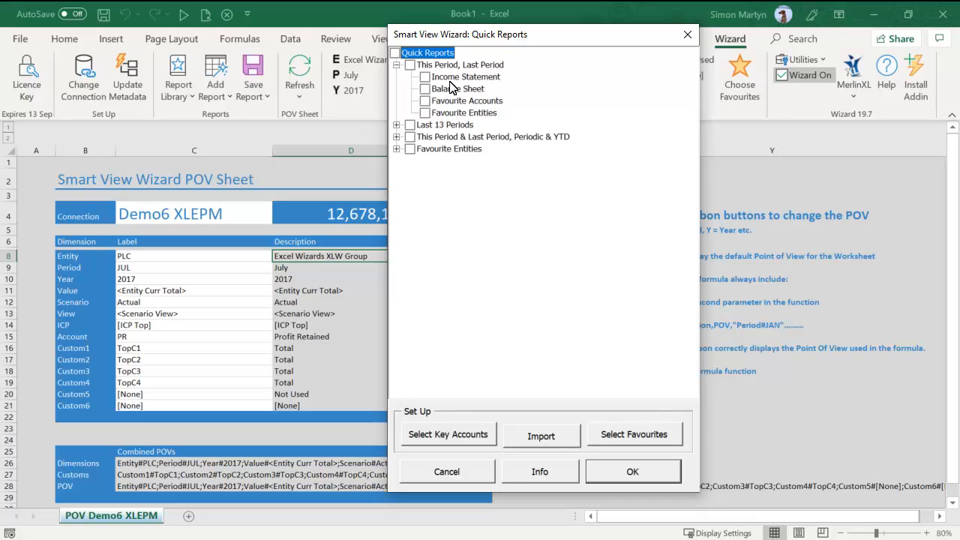
{"action": "left_click", "coordinate": [425, 77]}
{"action": "left_click", "coordinate": [425, 89]}
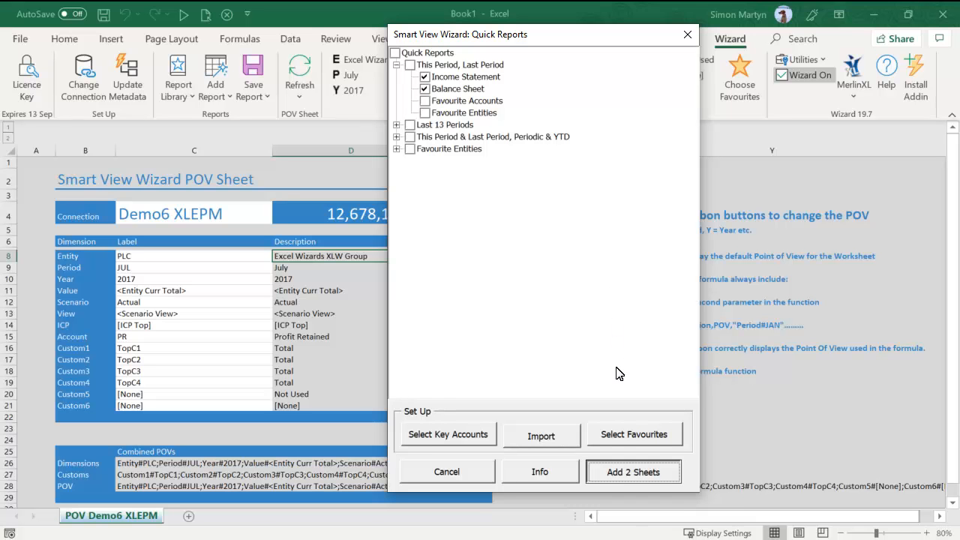
{"action": "left_click", "coordinate": [622, 473]}
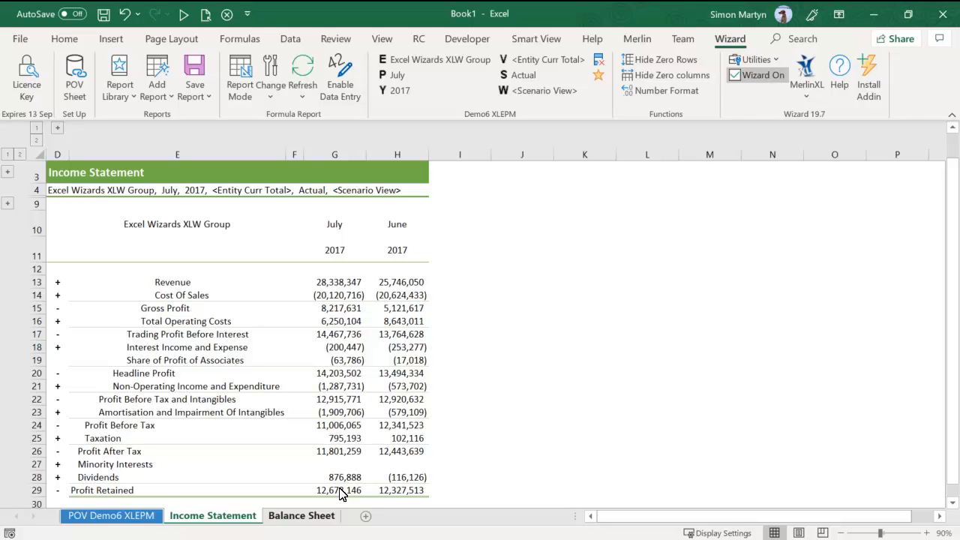
{"action": "left_click", "coordinate": [302, 516]}
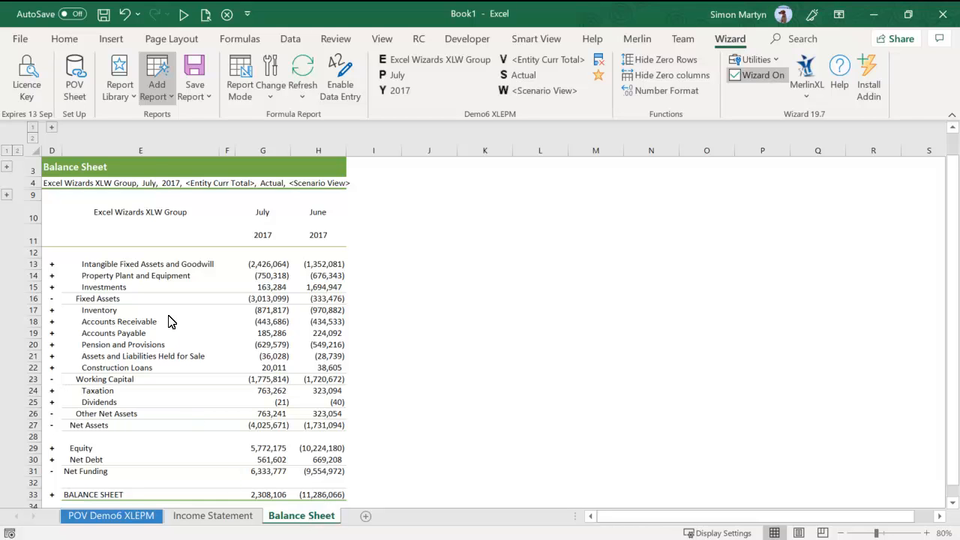
- Add the Income Statement by Entity quick report from the Favourite Entities group
{"action": "left_click", "coordinate": [156, 101]}
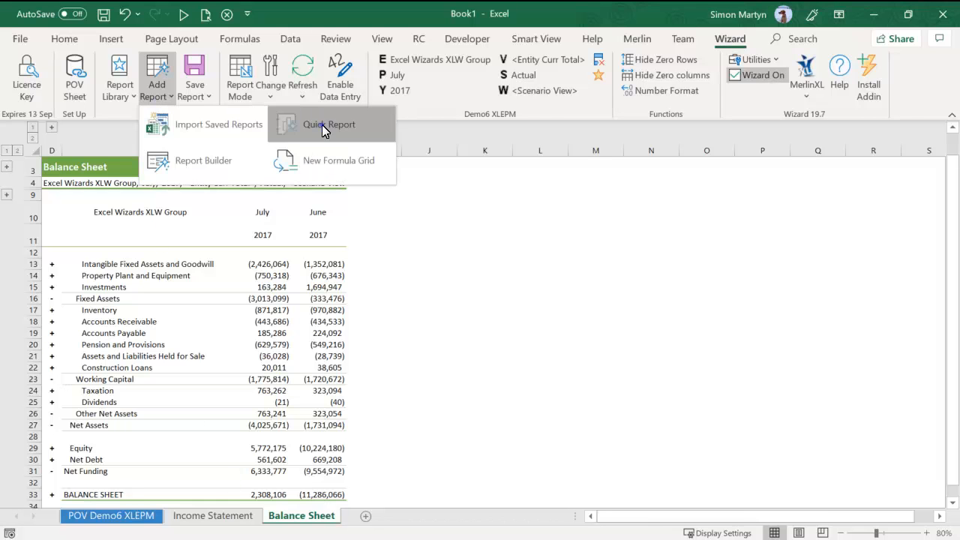
{"action": "left_click", "coordinate": [322, 125]}
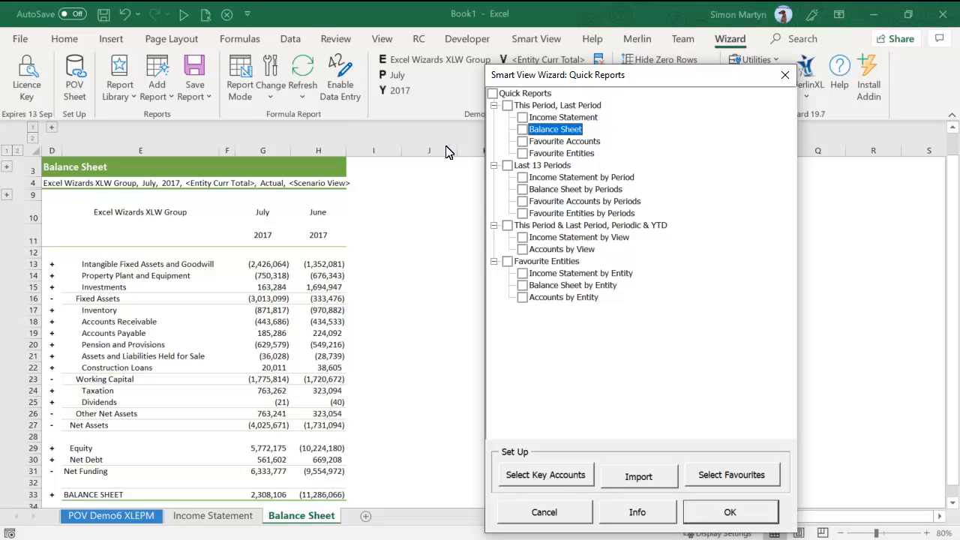
{"action": "left_click", "coordinate": [523, 273]}
{"action": "left_click", "coordinate": [706, 513]}
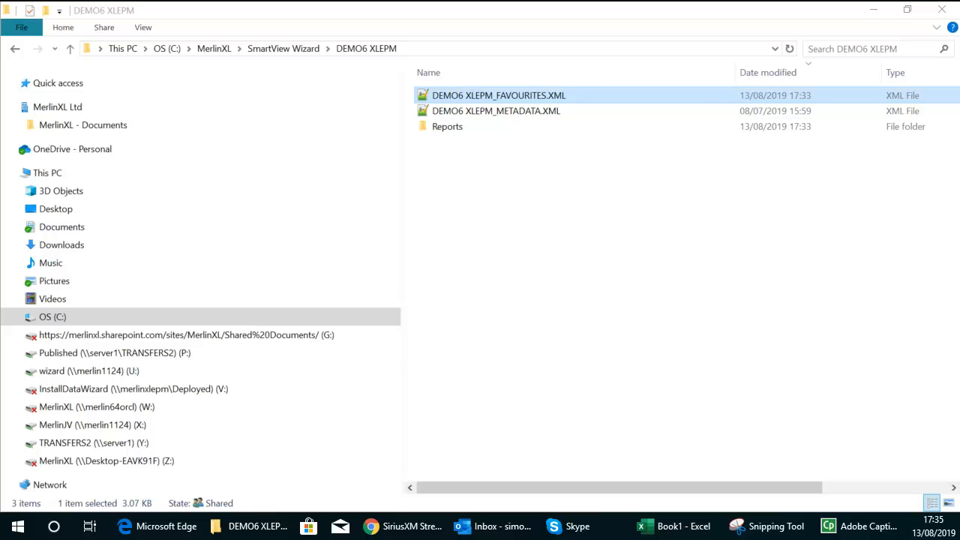
- Copy DEMO6 XLEPM_FAVOURITES.XML from the local DEMO6 XLEPM folder into SMARTVIEW WIZARD\DEM06 XLEPM on the TRANSFERS2 (Y:) network drive
{"action": "right_click", "coordinate": [503, 96]}
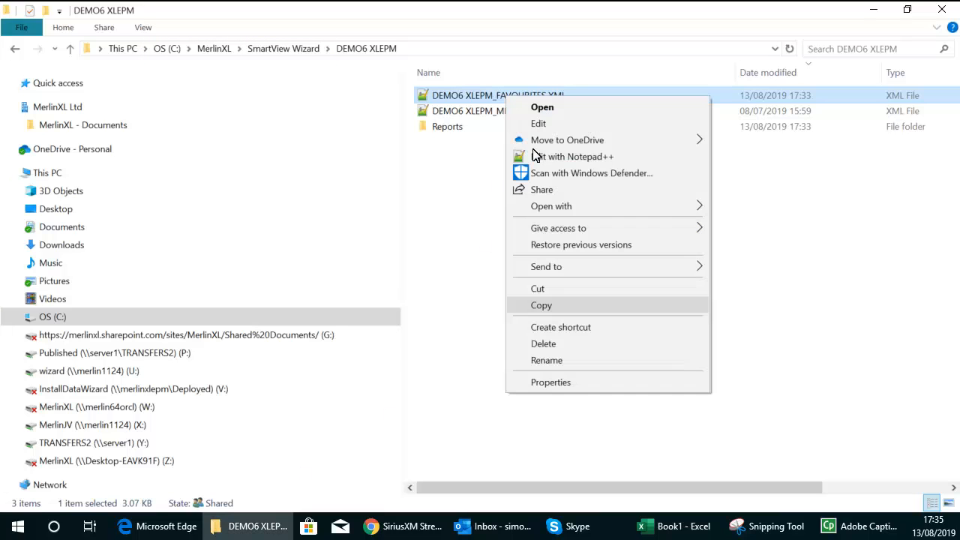
{"action": "left_click", "coordinate": [542, 306]}
{"action": "left_click", "coordinate": [89, 446]}
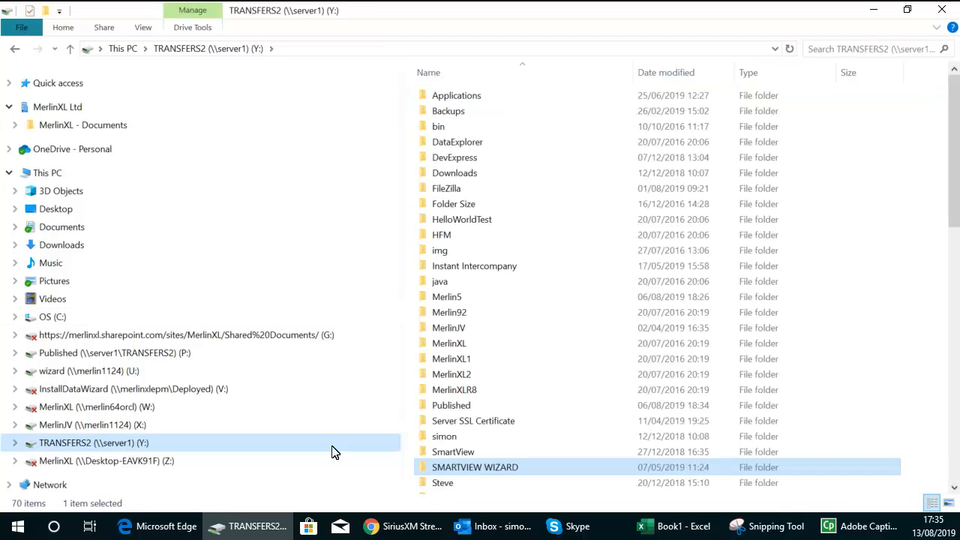
{"action": "double_click", "coordinate": [466, 468]}
{"action": "double_click", "coordinate": [495, 99]}
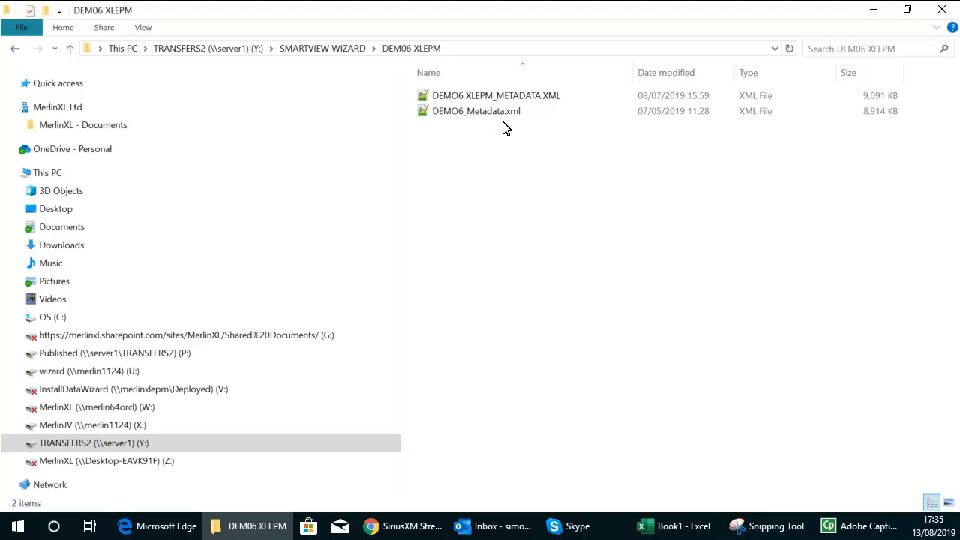
{"action": "right_click", "coordinate": [477, 162]}
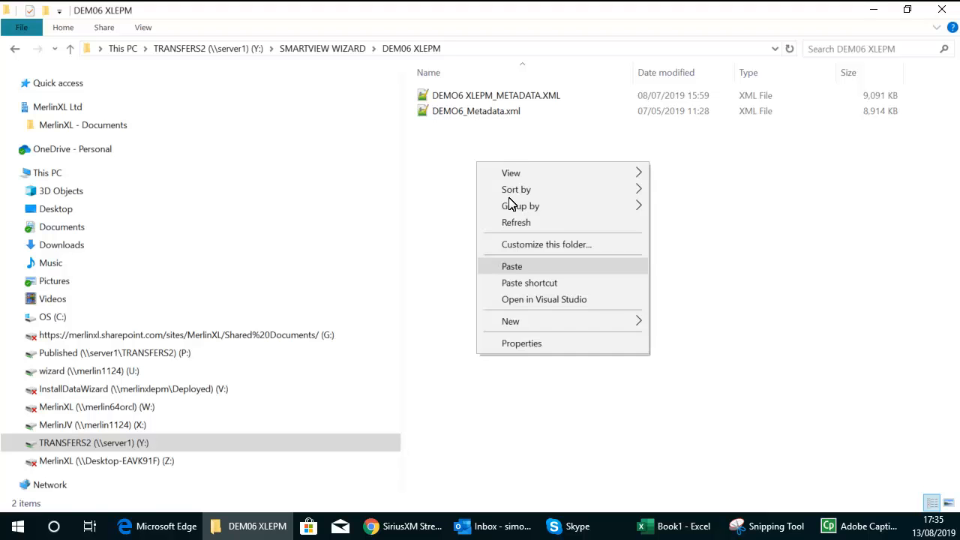
{"action": "left_click", "coordinate": [514, 265]}
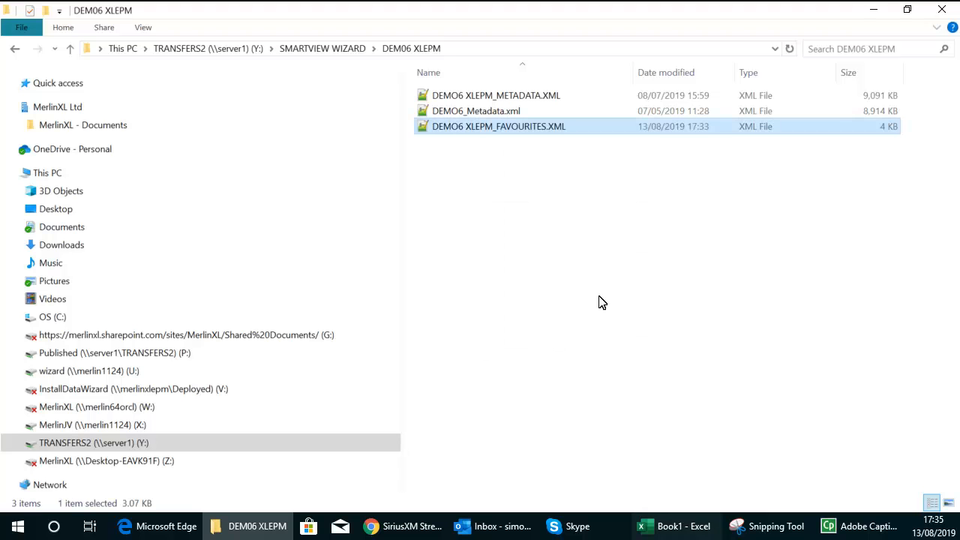
- Switch to the Book1 workbook in Excel and start setting up another connection, advancing to the metadata file page
{"action": "left_click", "coordinate": [663, 528]}
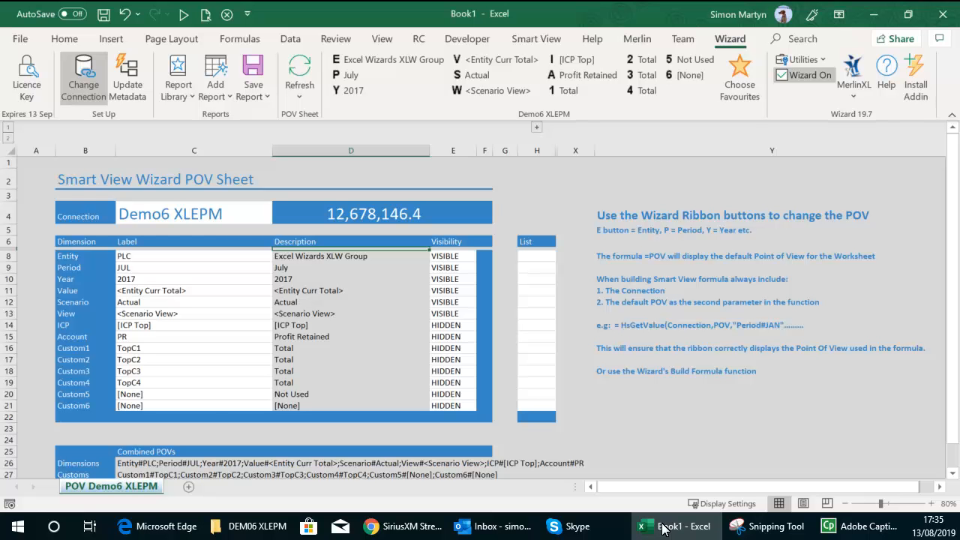
{"action": "left_click", "coordinate": [71, 81]}
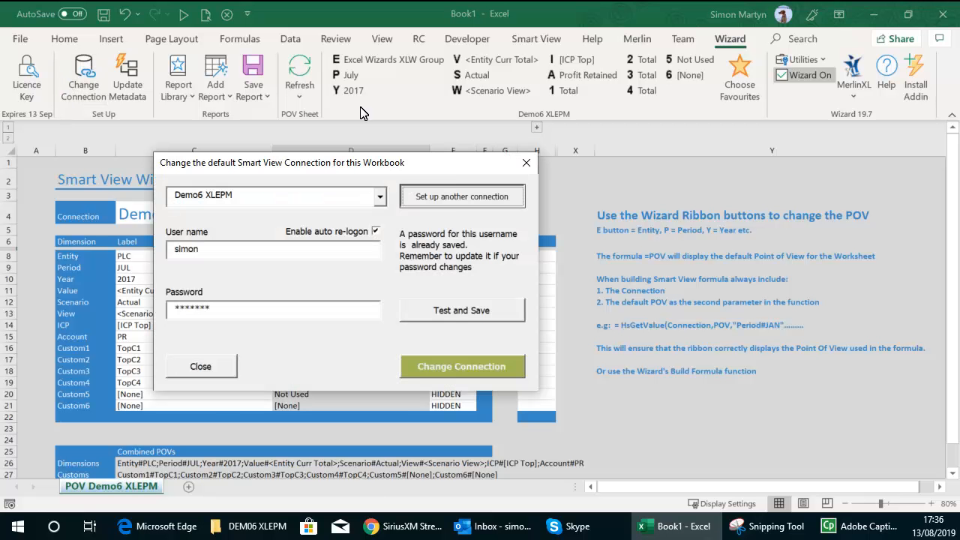
{"action": "left_click", "coordinate": [452, 197]}
{"action": "left_click", "coordinate": [555, 424]}
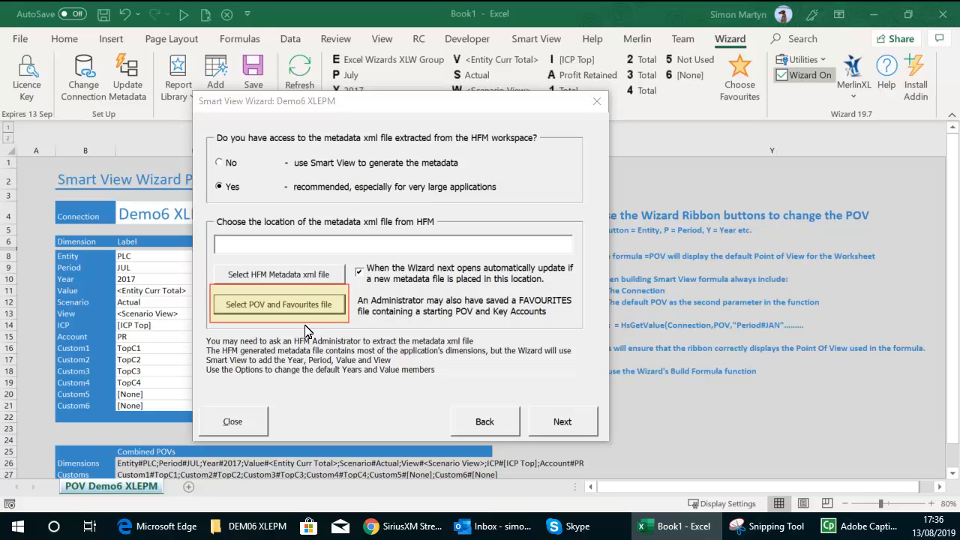
- Load DEMO6 XLEPM_FAVOURITES.XML from the shared SMARTVIEW WIZARD\DEM06 XLEPM folder as the POV and Favourites file
{"action": "left_click", "coordinate": [309, 305]}
{"action": "left_click", "coordinate": [254, 358]}
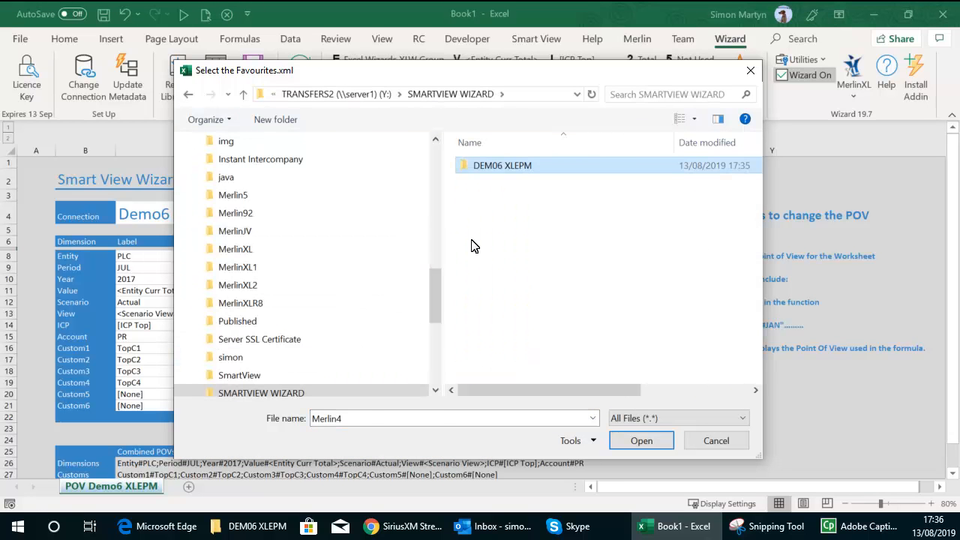
{"action": "double_click", "coordinate": [485, 165]}
{"action": "left_click", "coordinate": [484, 166]}
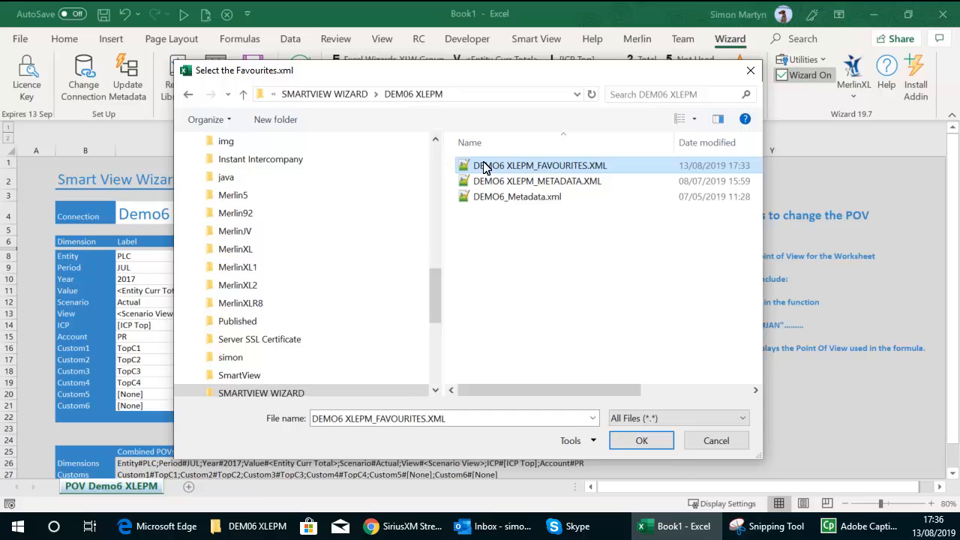
{"action": "double_click", "coordinate": [484, 166]}
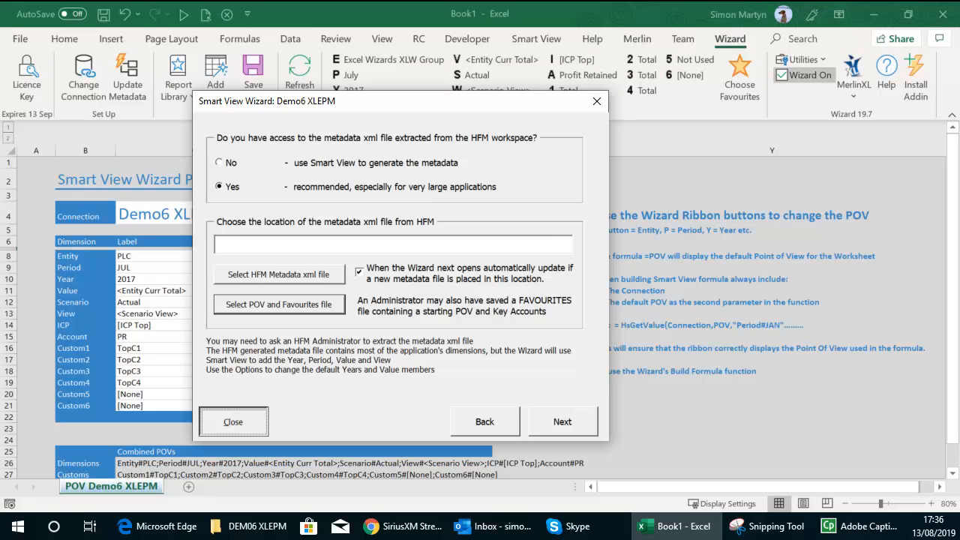